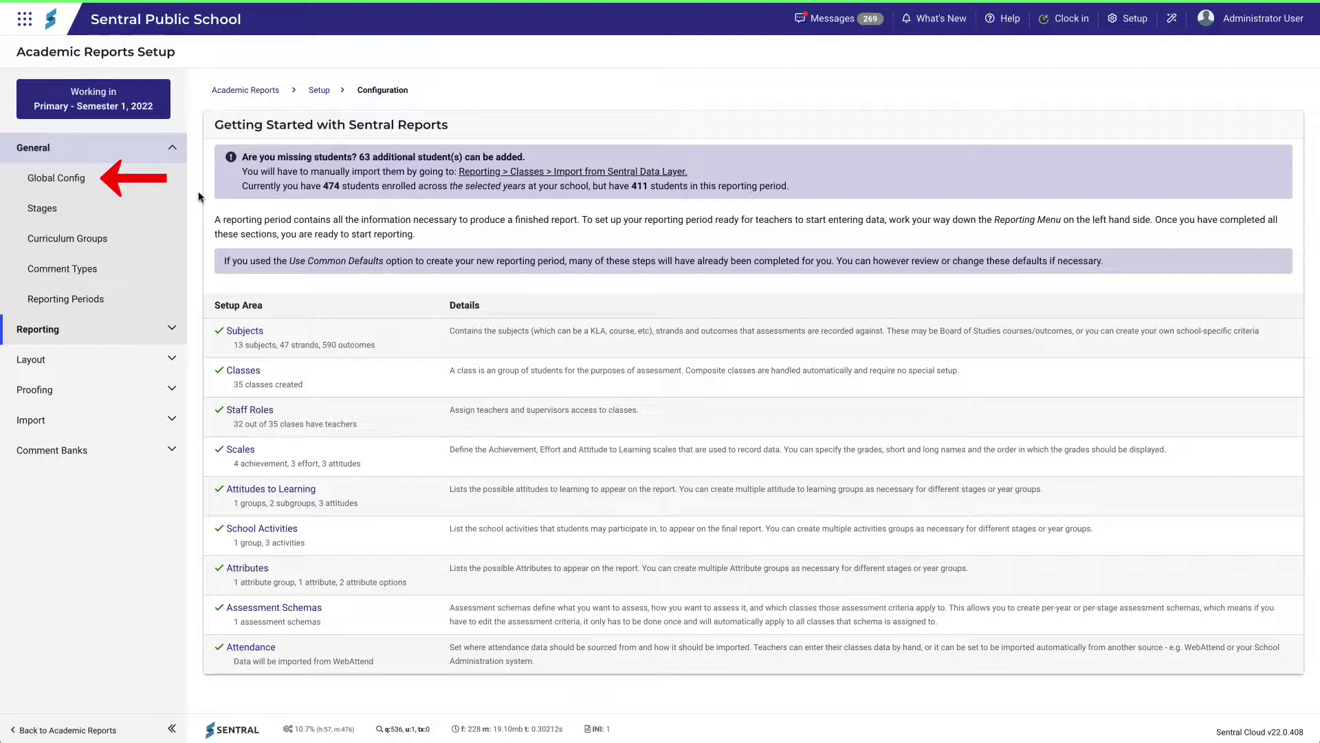
Step: On the Global Config page, set the Teacher Names format to 'Mr John Smith'
left_click(165, 179)
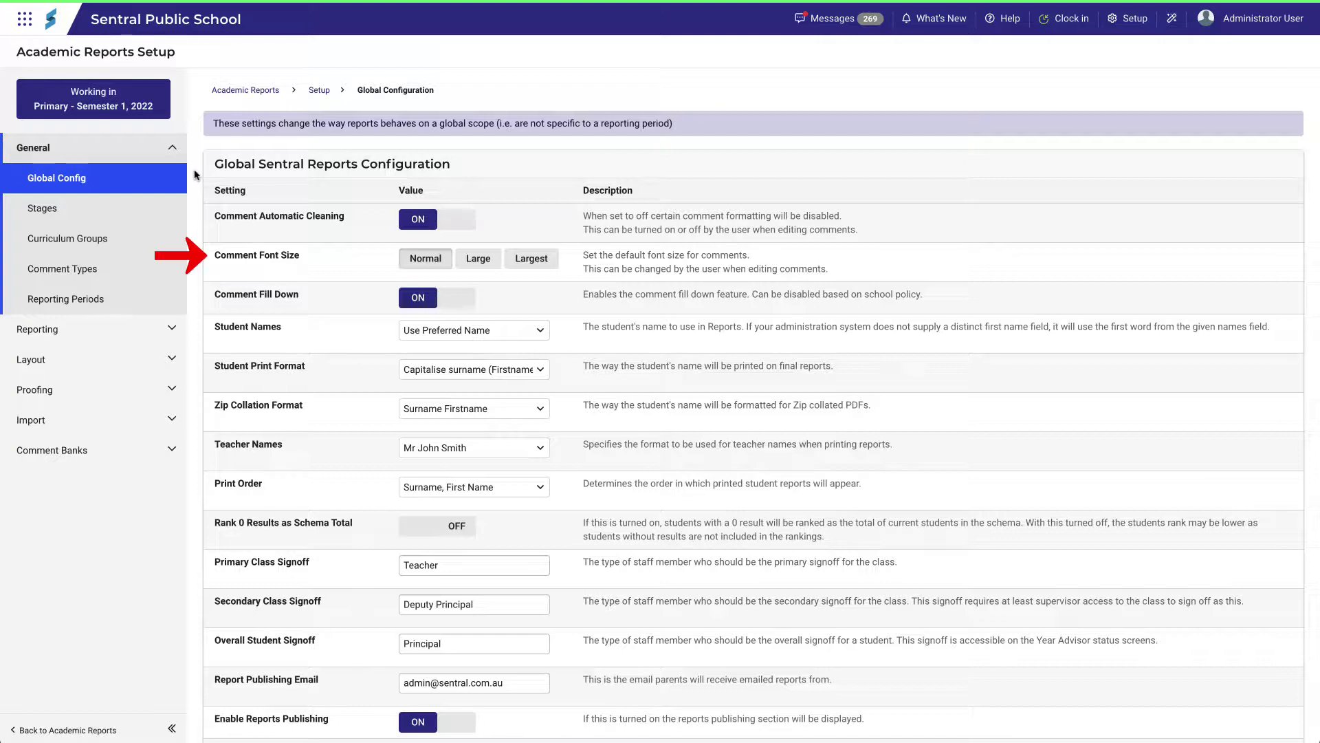
left_click(473, 446)
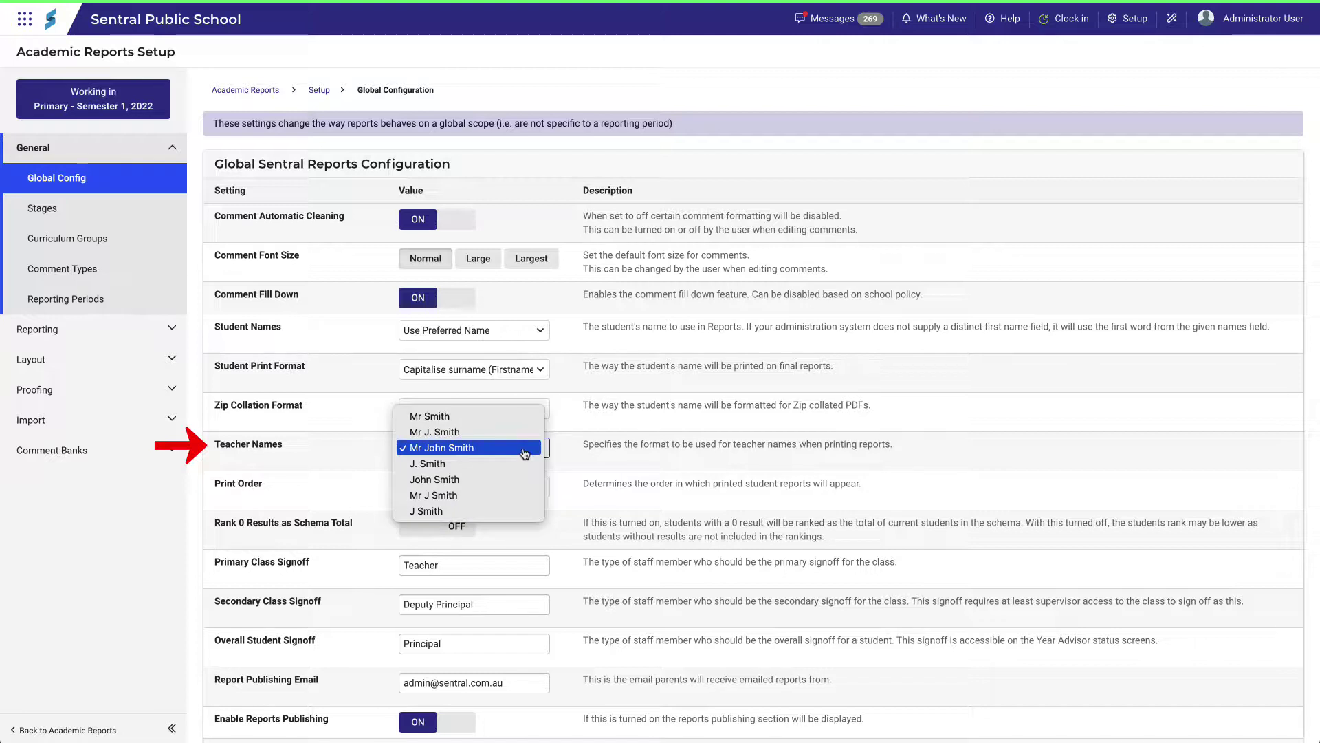
left_click(574, 434)
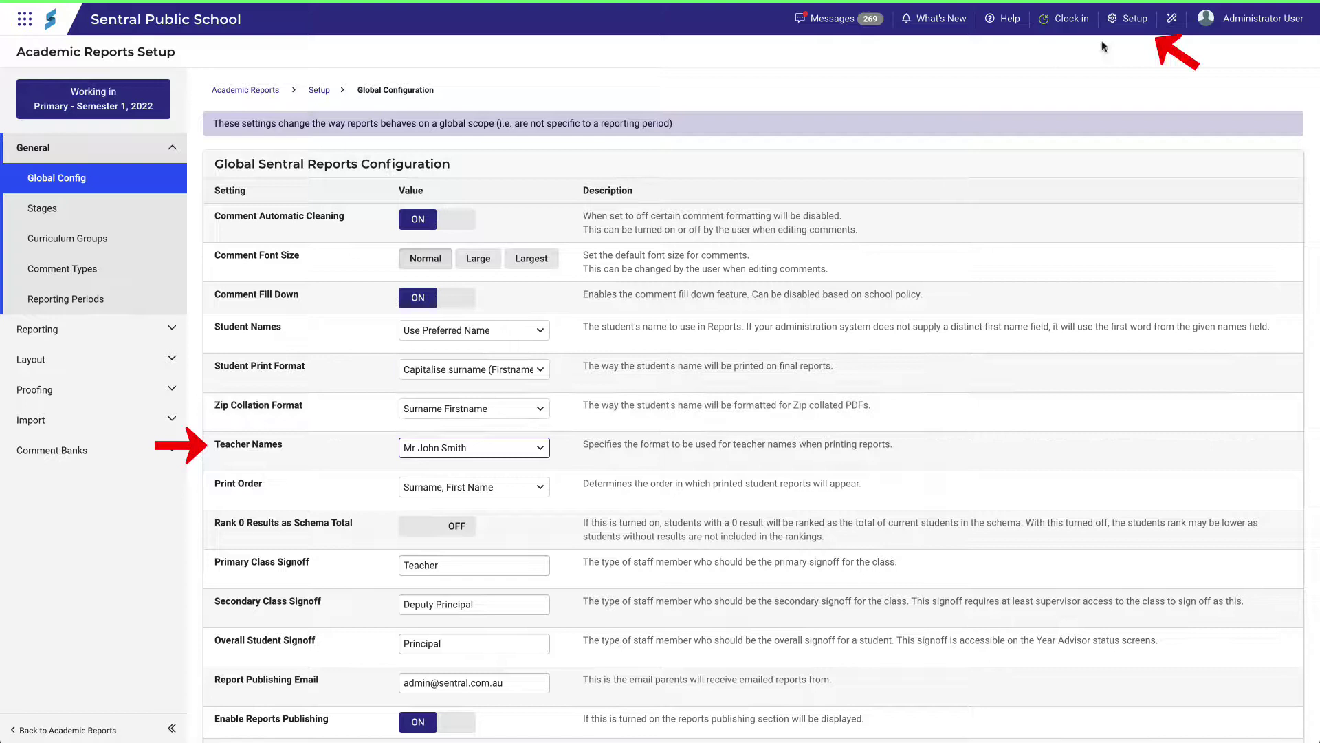
left_click(1125, 18)
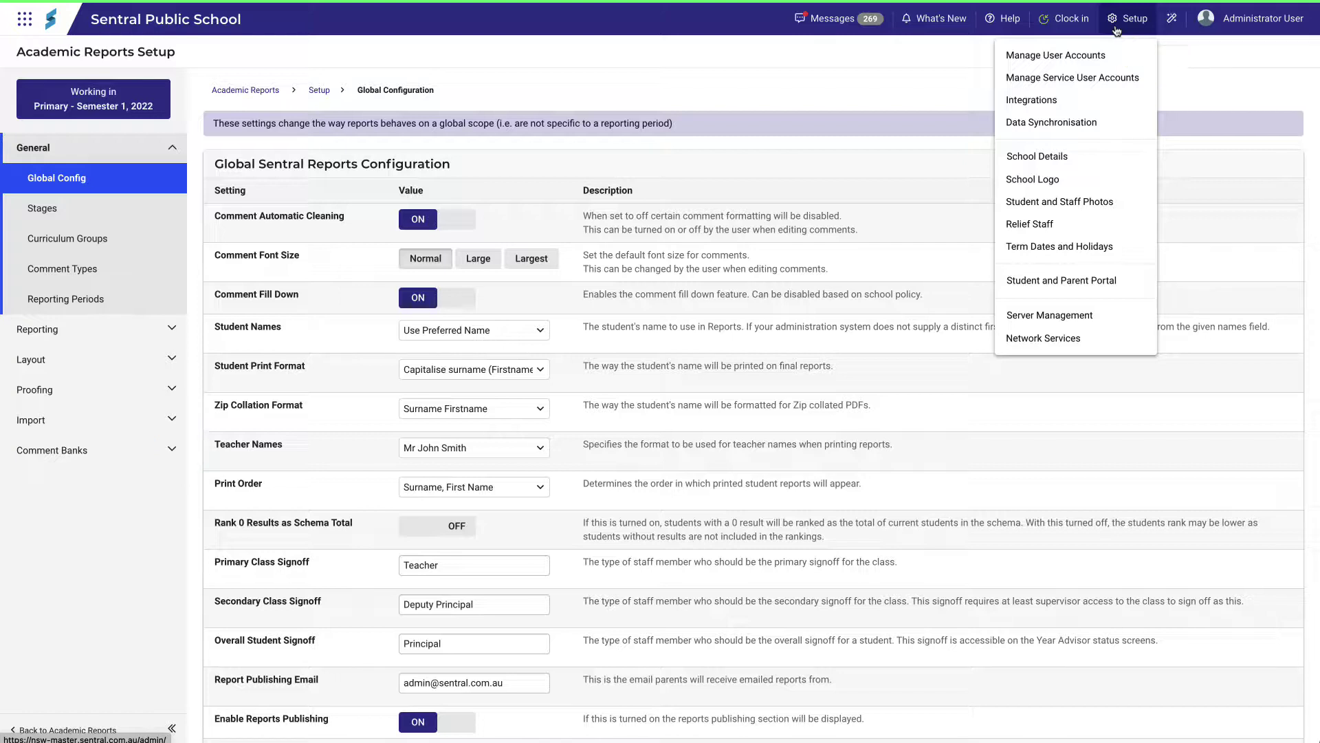
left_click(1117, 30)
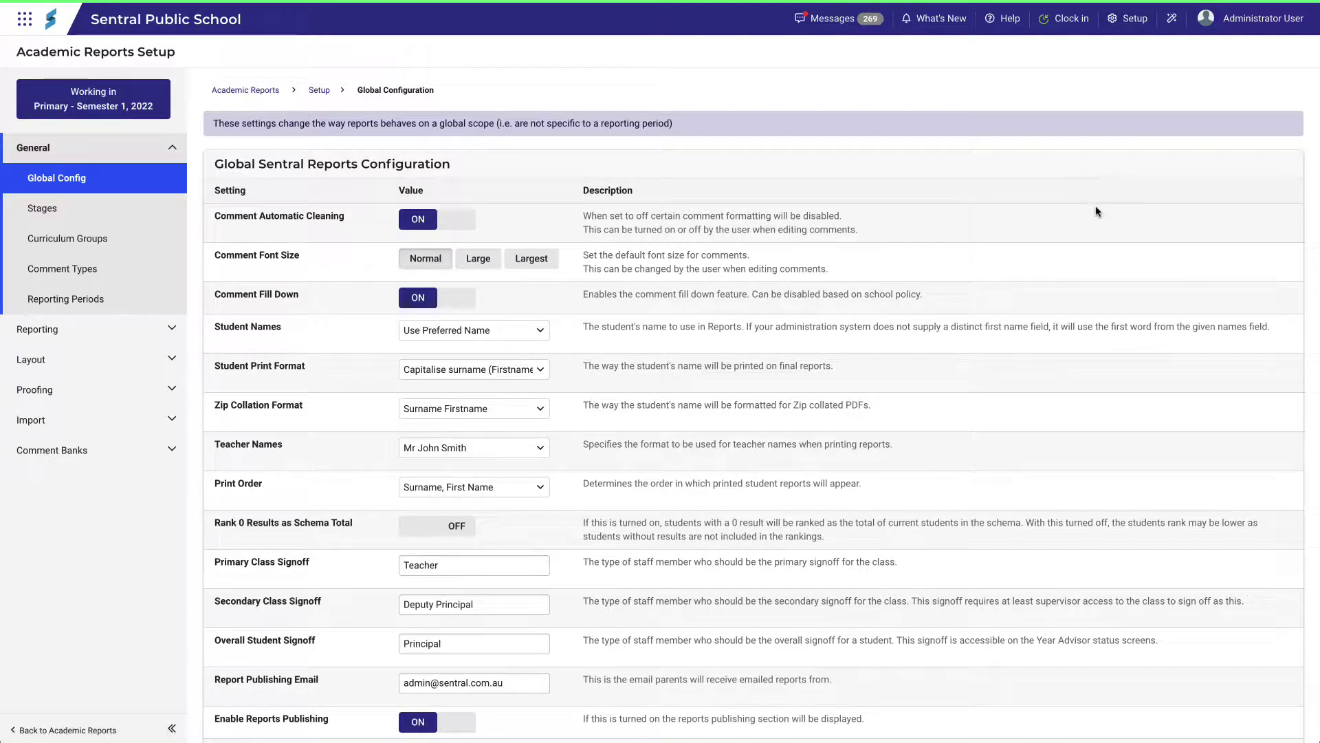
scroll(1096, 211, "down", 1)
scroll(1097, 211, "down", 2)
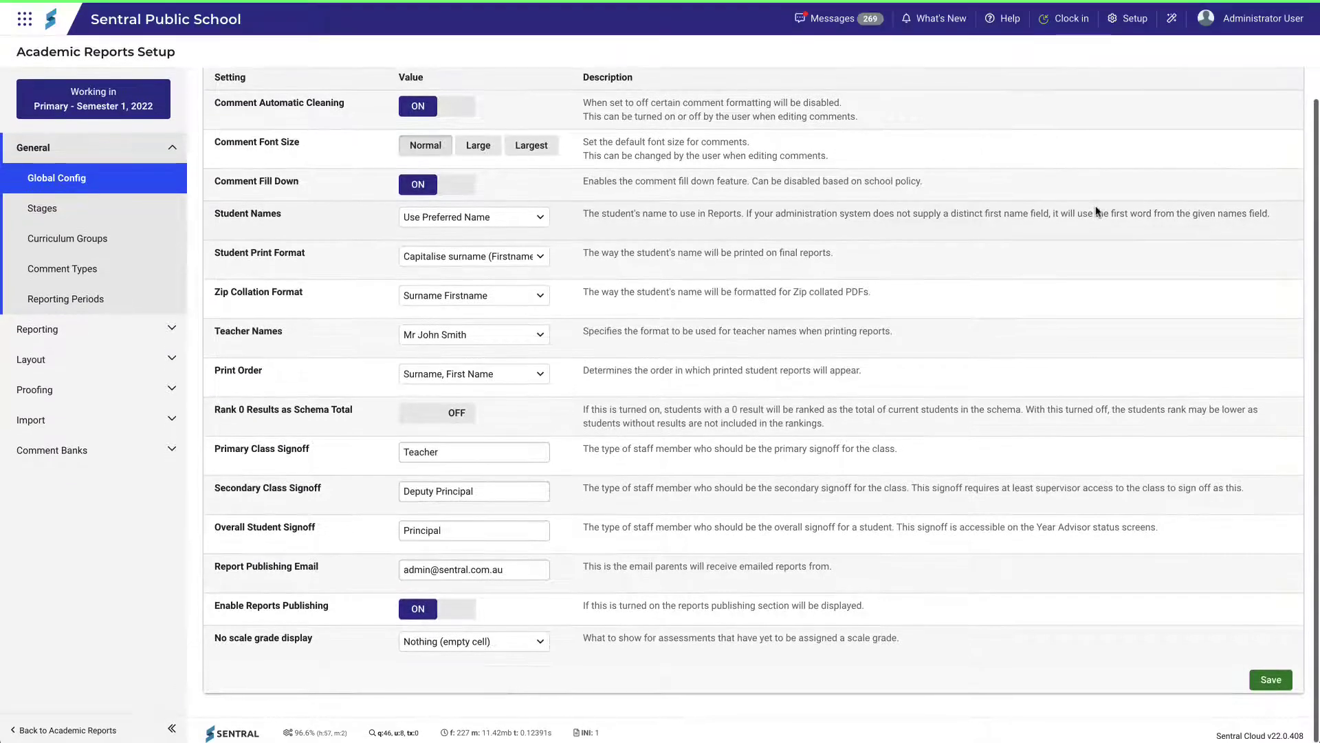